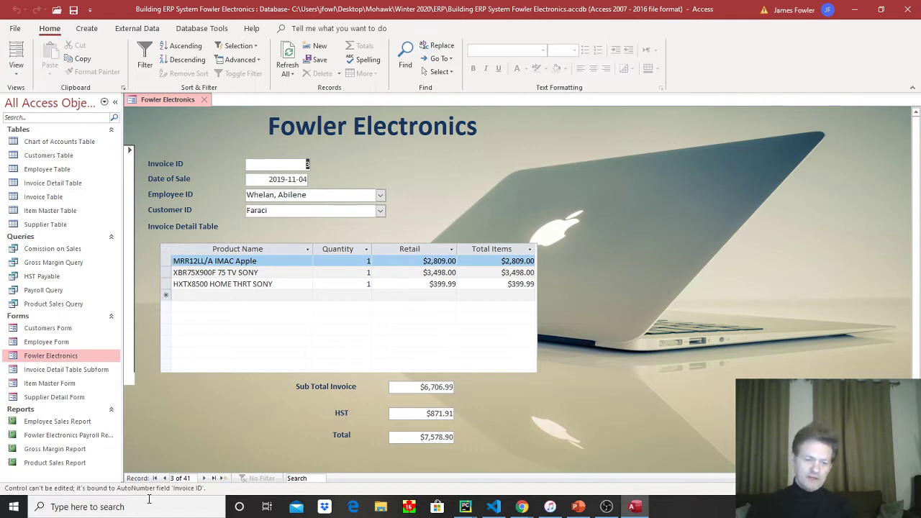
Page forward through the Fowler Electronics invoices to record 10 of 41.
left_click(204, 477)
left_click(204, 477)
left_click(203, 477)
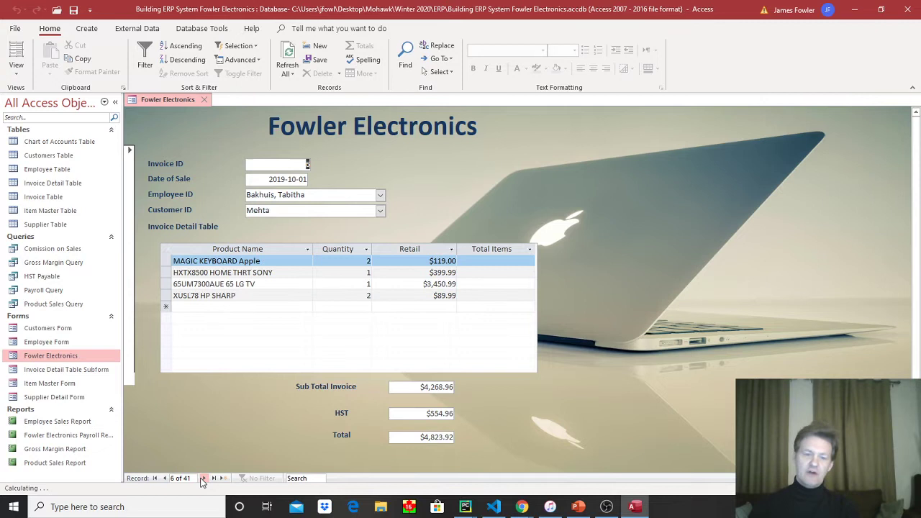
left_click(204, 478)
left_click(204, 478)
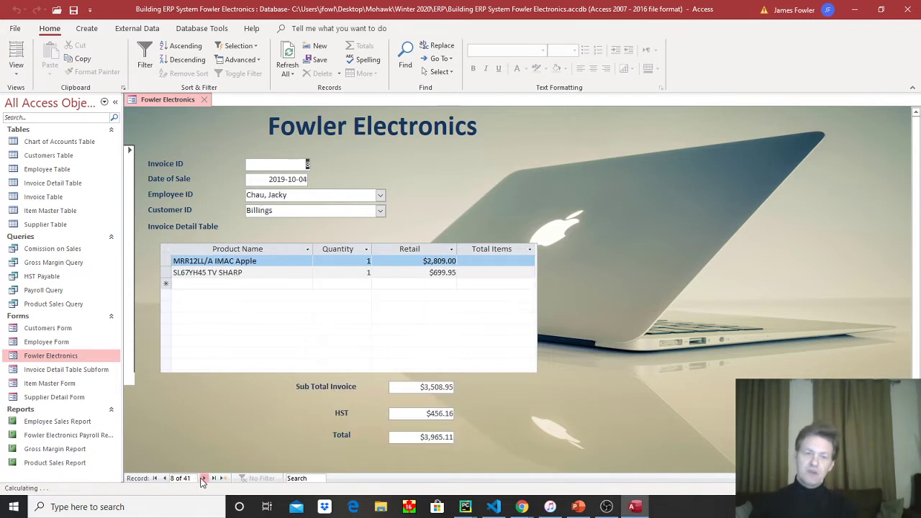
left_click(204, 477)
left_click(204, 478)
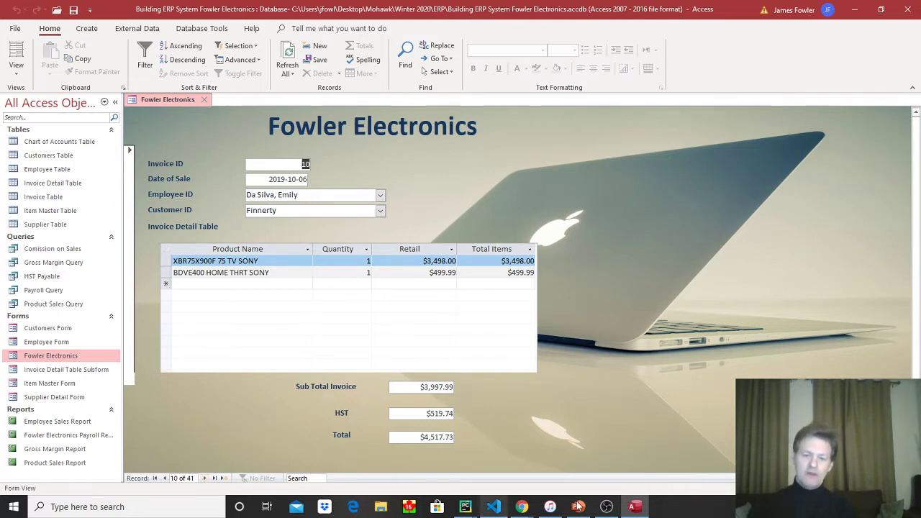
Switch to the Access How to Videos page in Chrome and scroll through its eight videos.
left_click(523, 507)
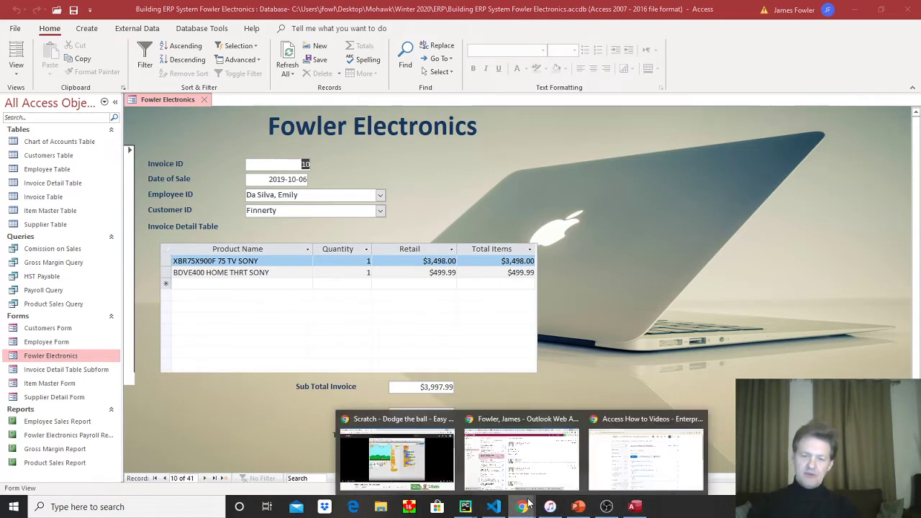
left_click(607, 448)
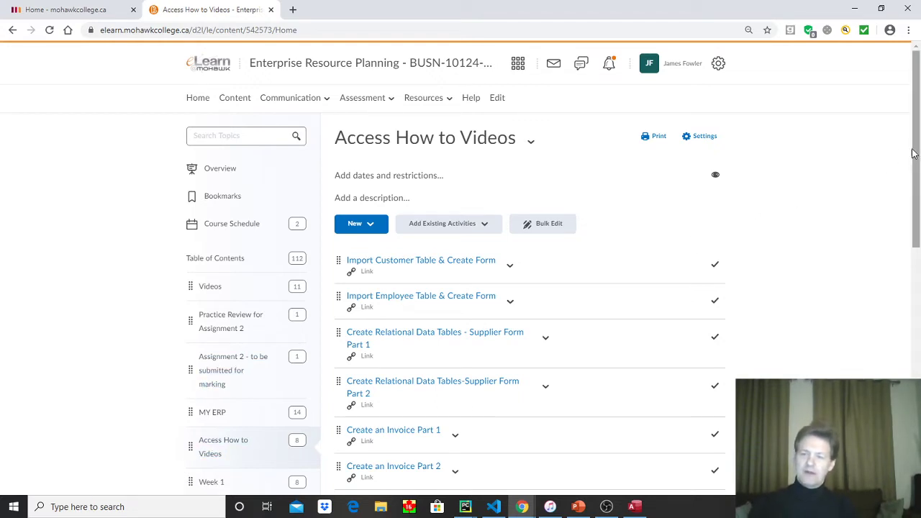
left_click_drag(912, 153, 905, 226)
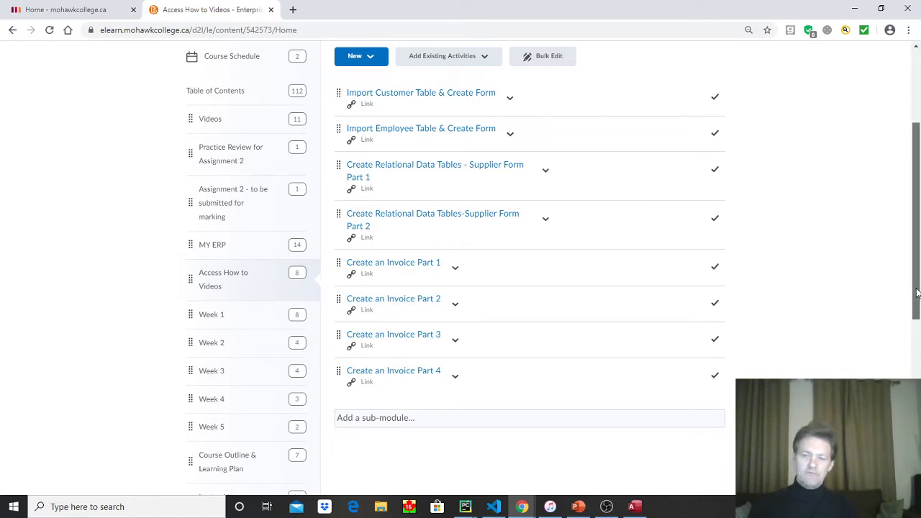
left_click_drag(916, 292, 919, 238)
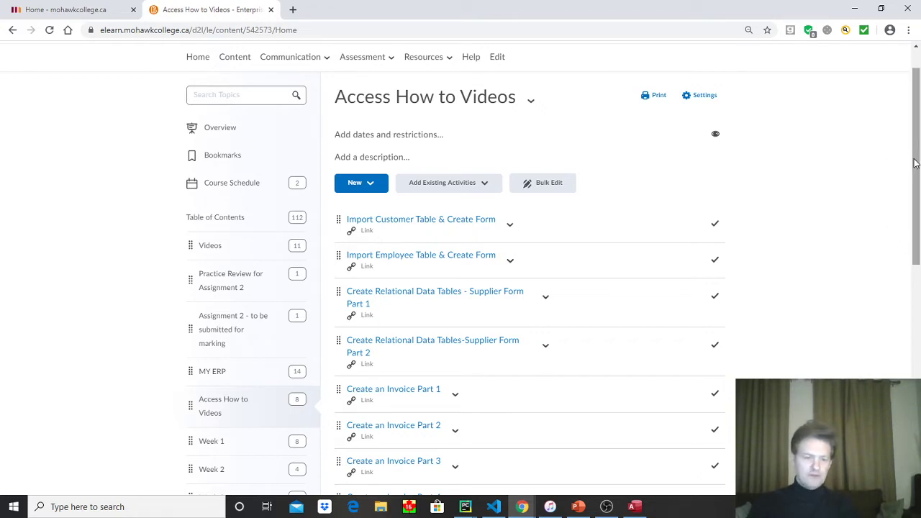
left_click_drag(915, 164, 905, 197)
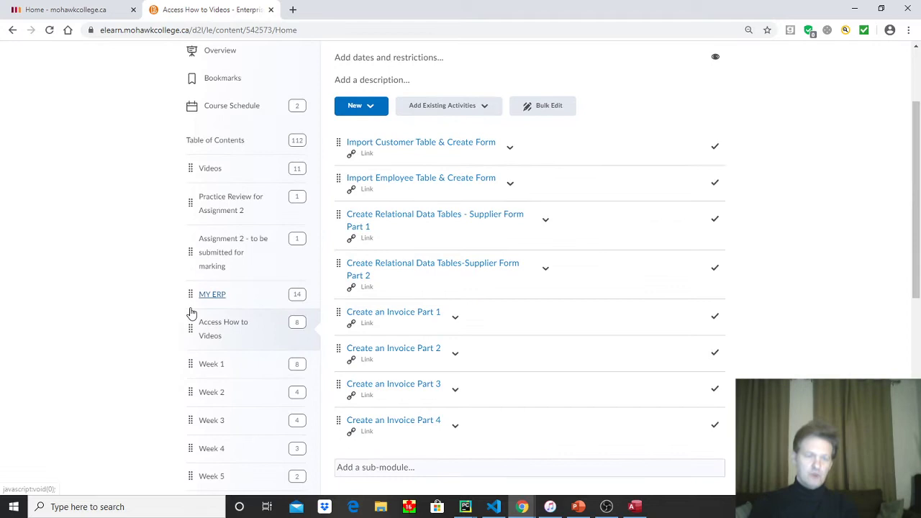
Open the Customer Invoices 2020 spreadsheet from the MY ERP module.
left_click(218, 296)
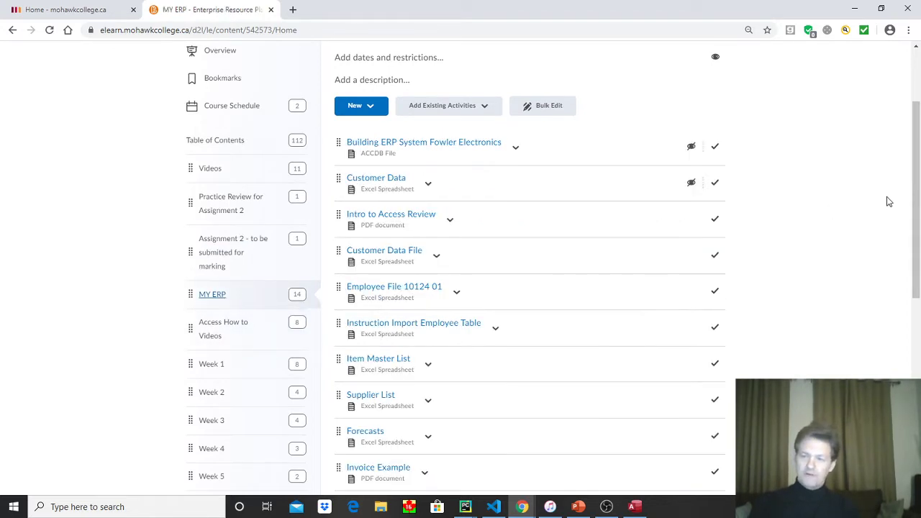
left_click_drag(915, 196, 897, 312)
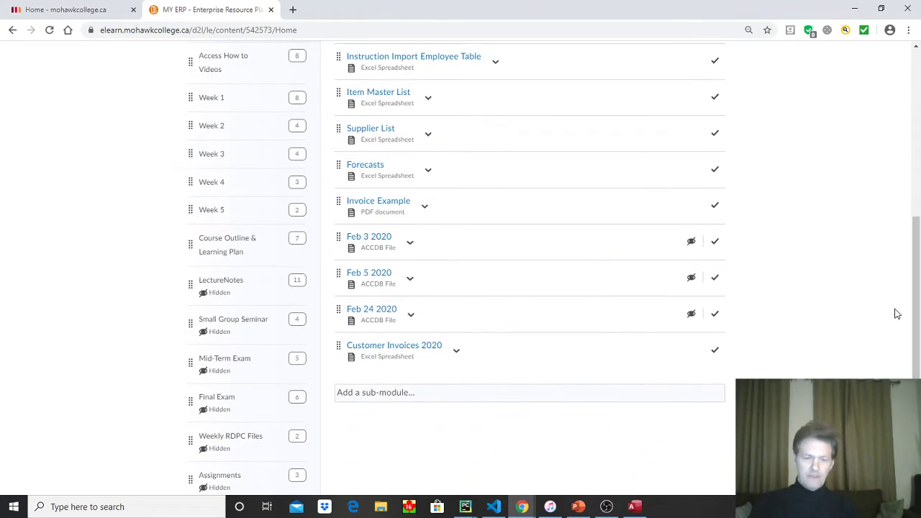
left_click(405, 351)
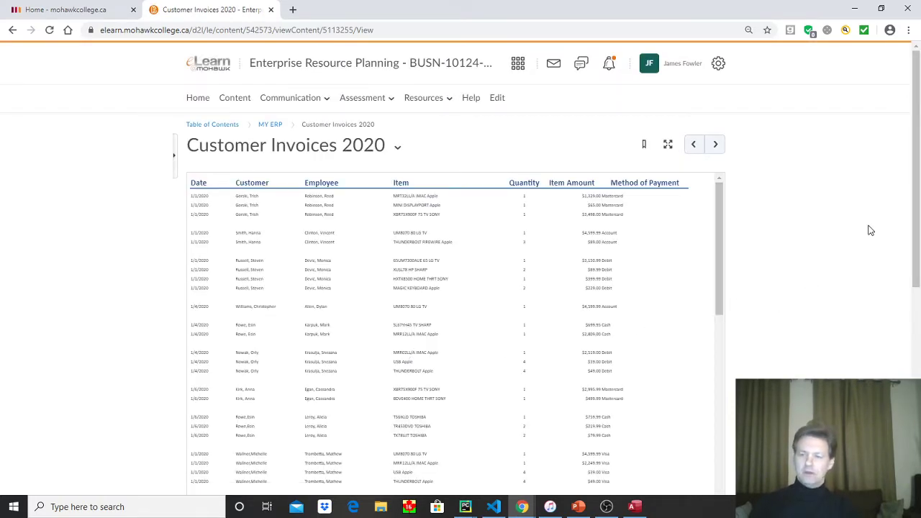
Download Customer Invoices 2020 and open the .xlsx in Excel.
left_click_drag(916, 237, 896, 340)
scroll(896, 340, "down", 1)
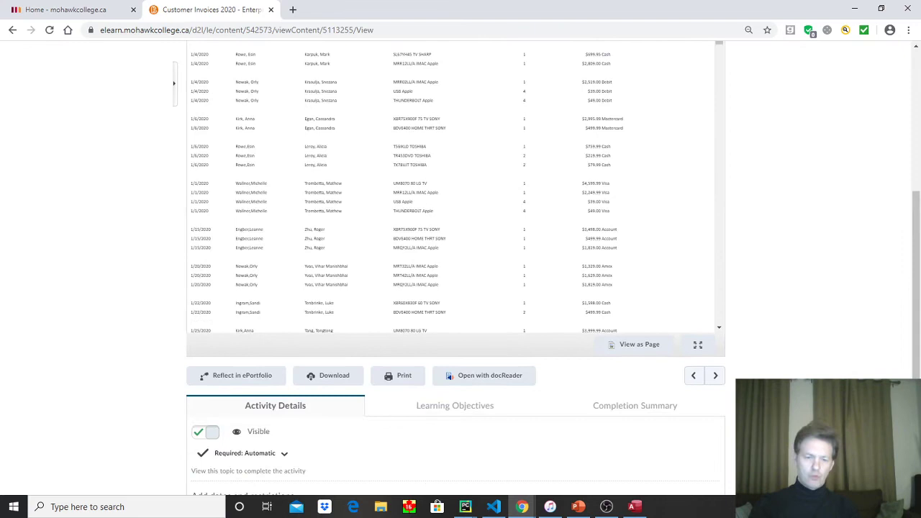
left_click(348, 385)
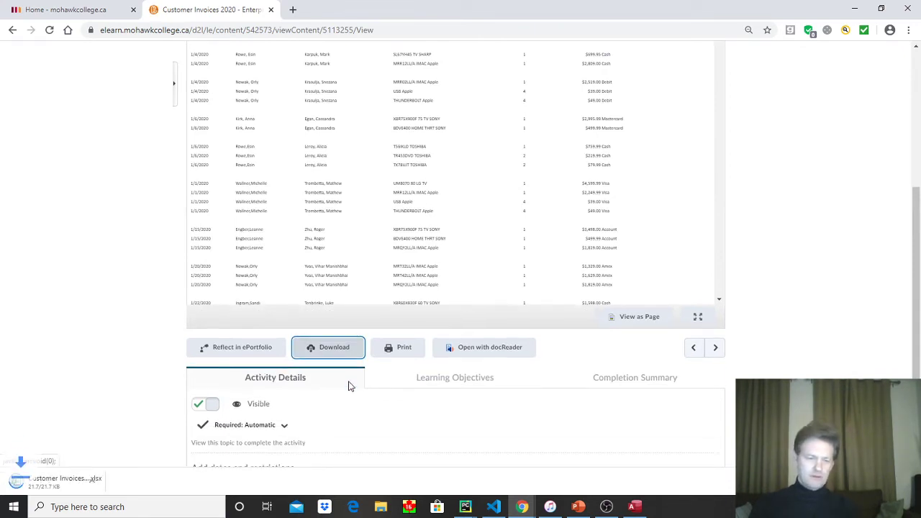
left_click(45, 482)
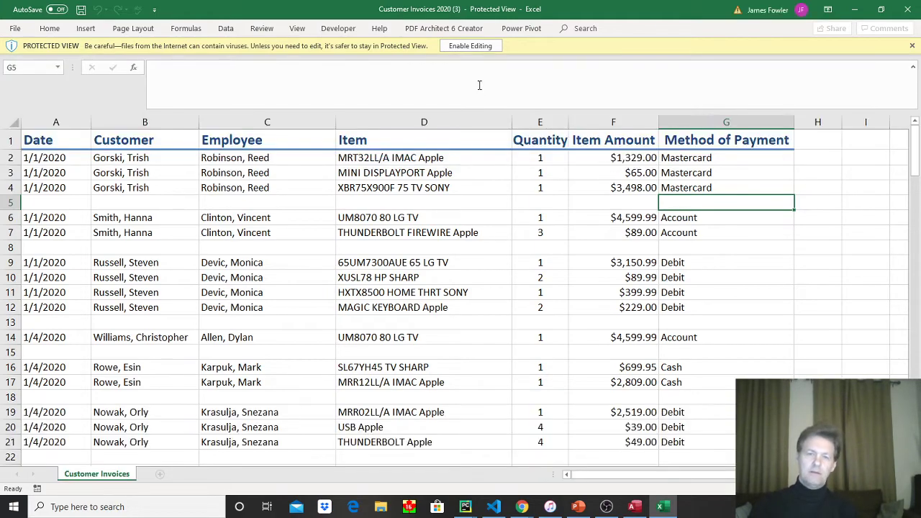
Enable editing in Customer Invoices 2020 and select the first invoice's rows A2:G4.
left_click(469, 46)
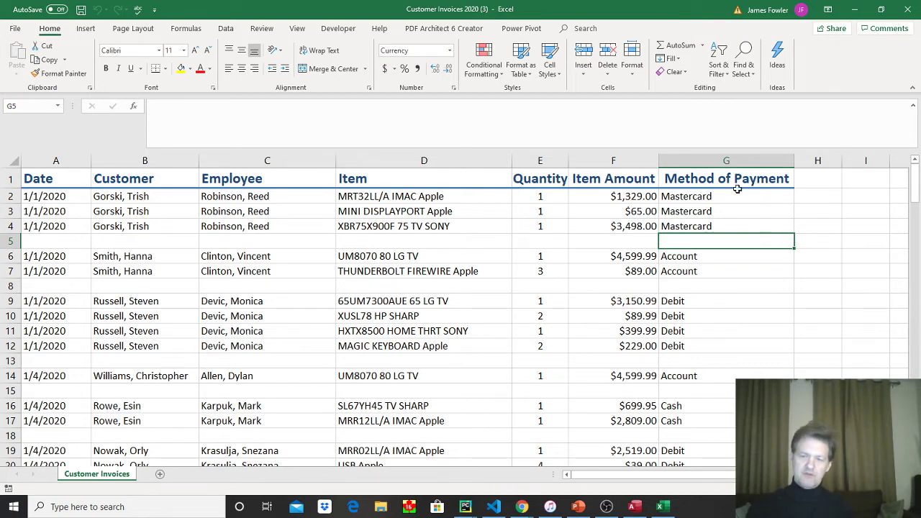
left_click(738, 160)
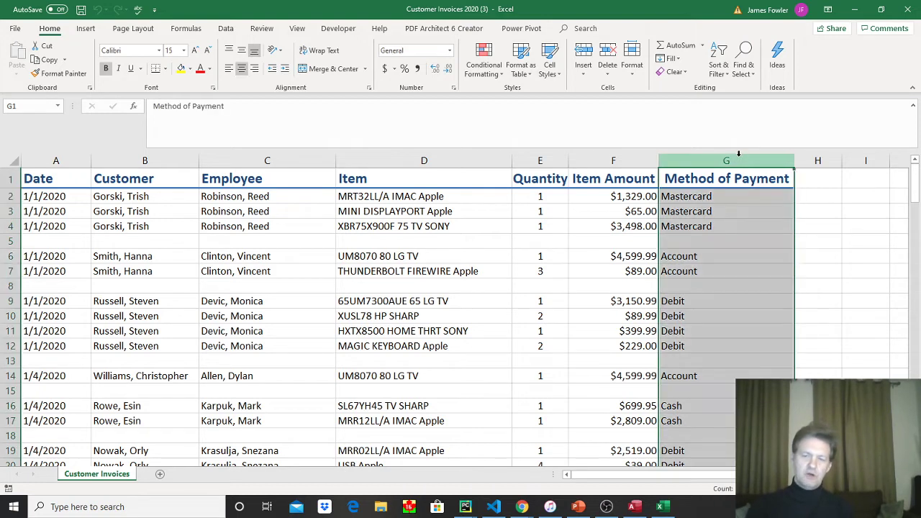
left_click(446, 225)
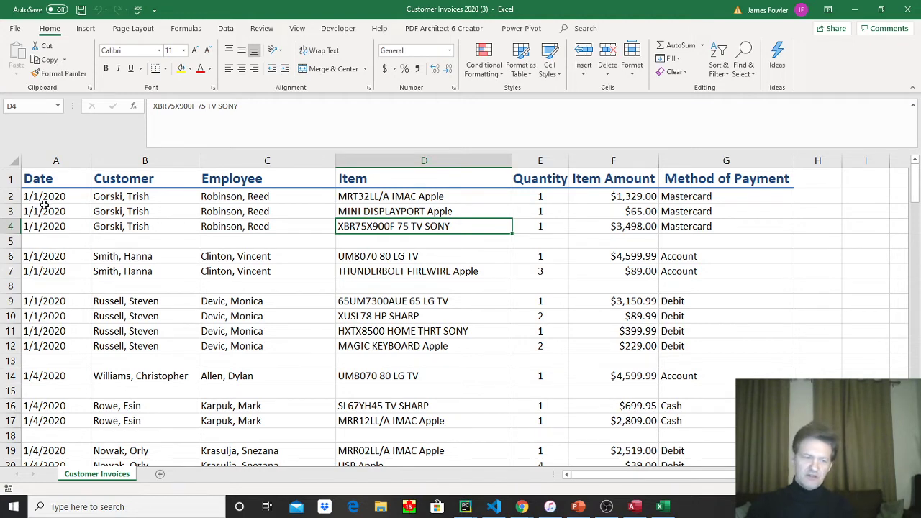
left_click_drag(46, 195, 48, 223)
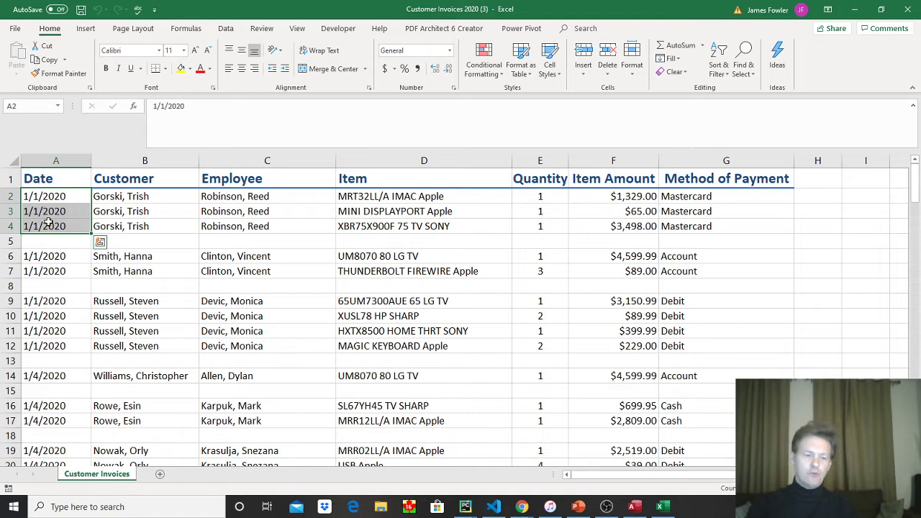
left_click_drag(56, 199, 691, 228)
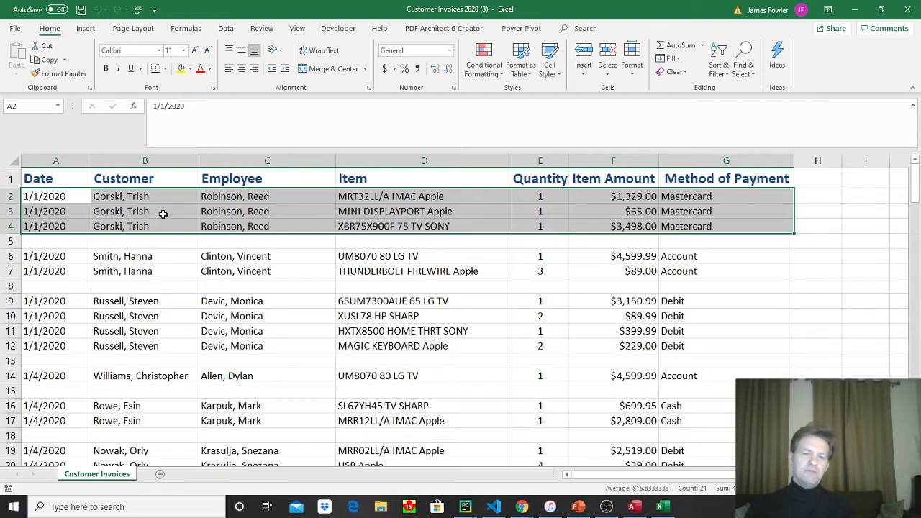
left_click(278, 193)
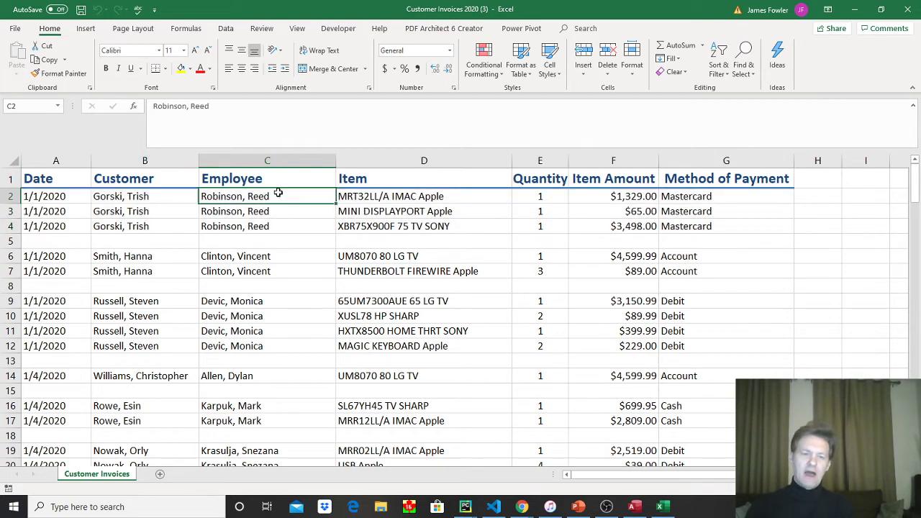
left_click(268, 257)
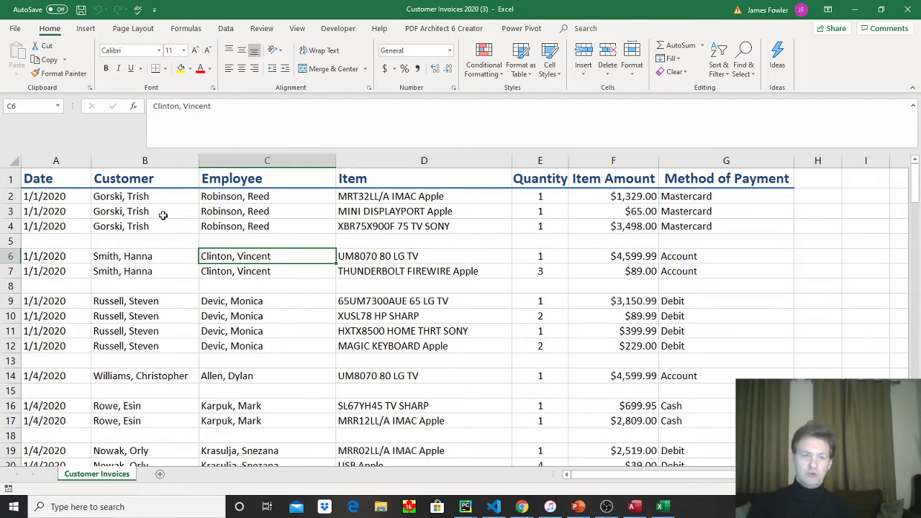
left_click(247, 198)
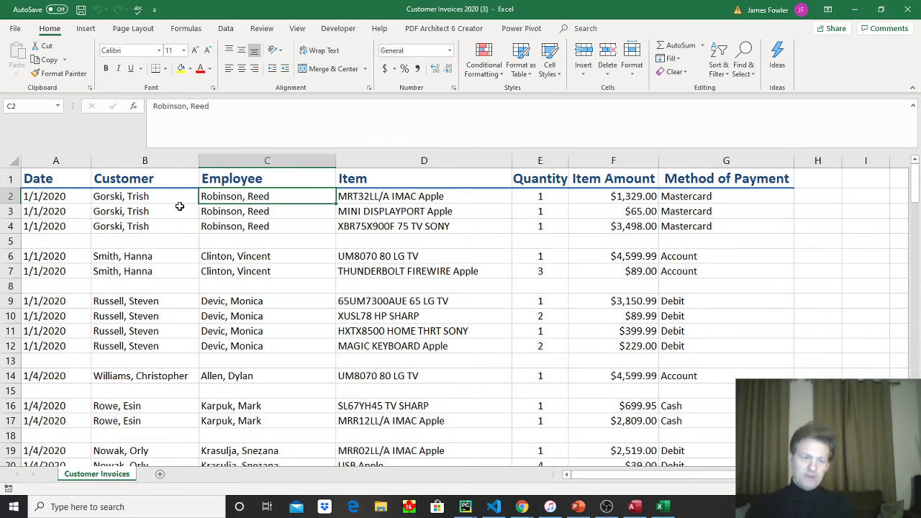
left_click(159, 198)
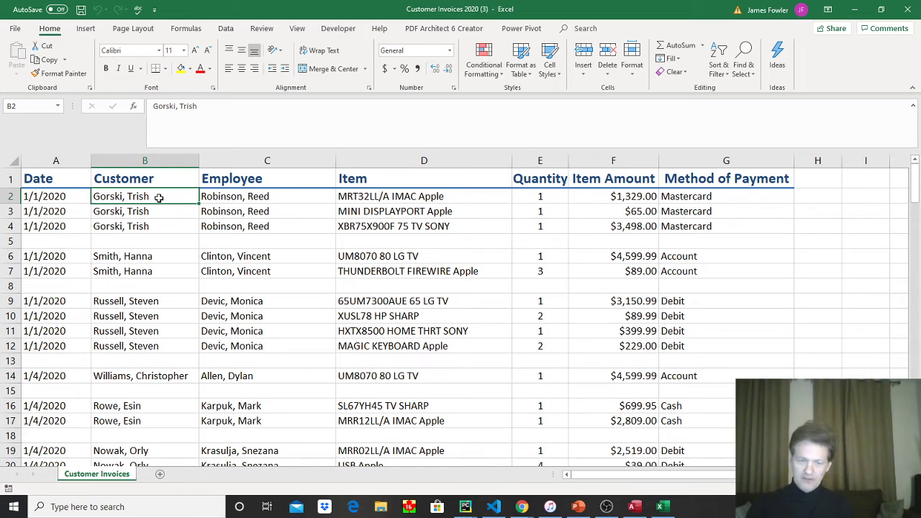
left_click(301, 214)
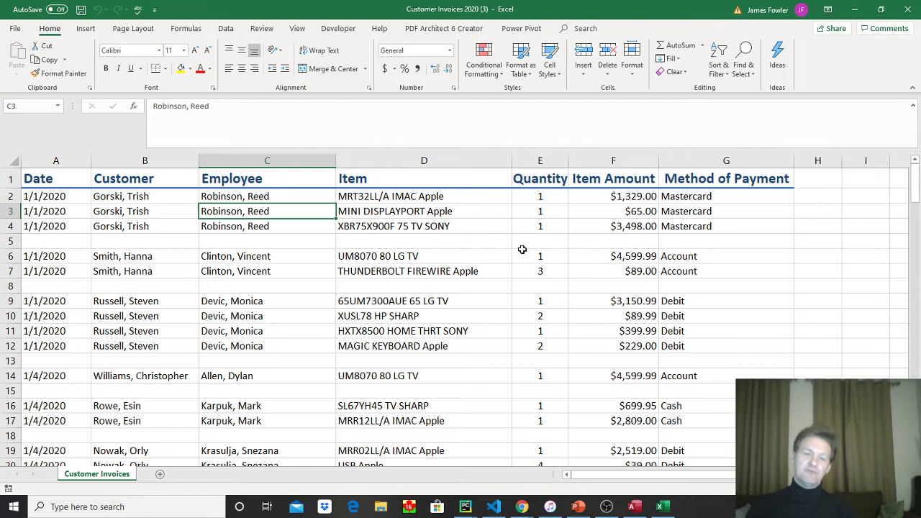
left_click(487, 251)
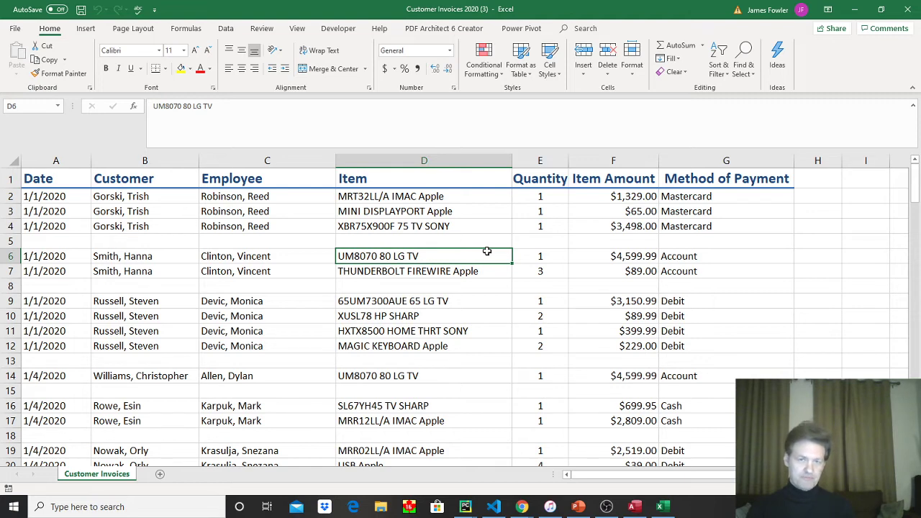
left_click(623, 245)
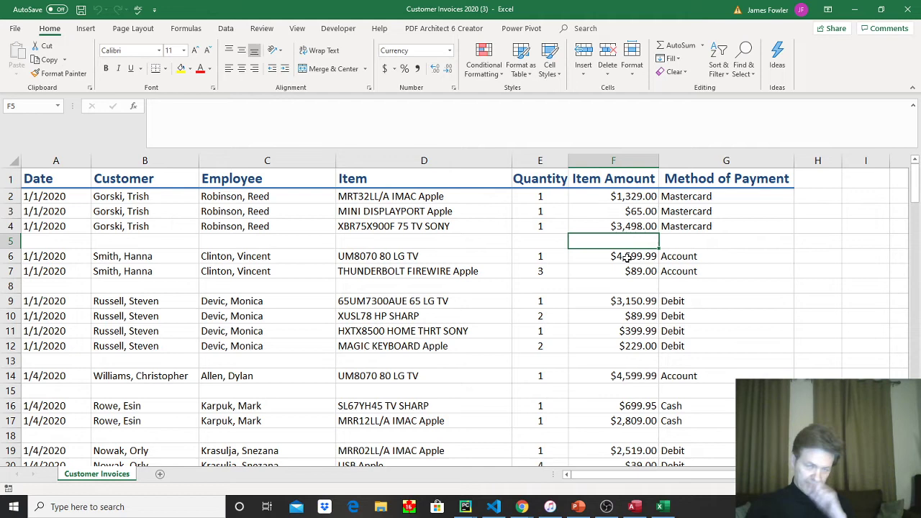
Check row 7's THUNDERBOLT FIREWIRE Apple item (quantity 3), then select A9:C12.
left_click(549, 272)
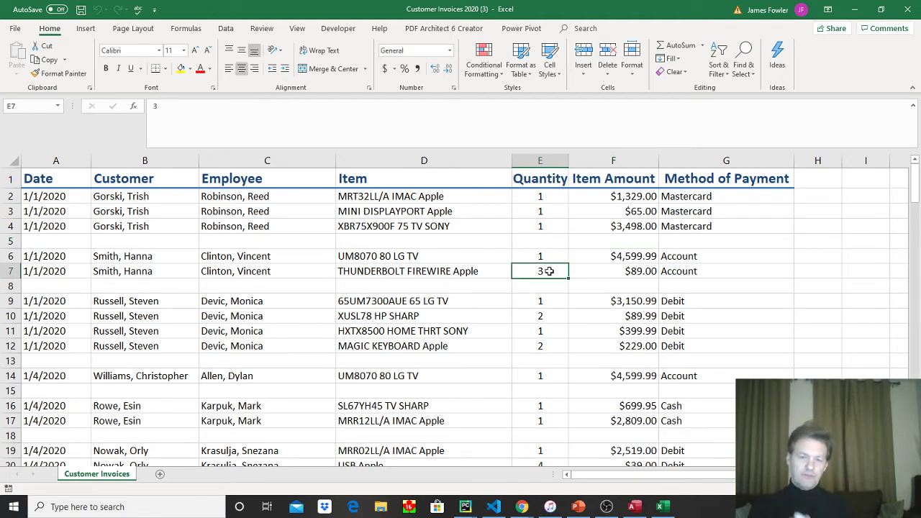
key("Left")
key("Left")
key("Left")
key("Left")
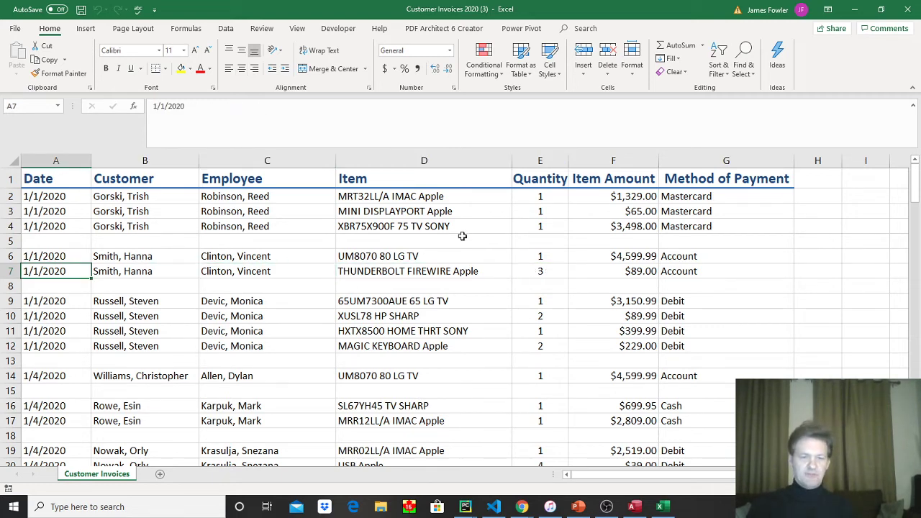
left_click(473, 271)
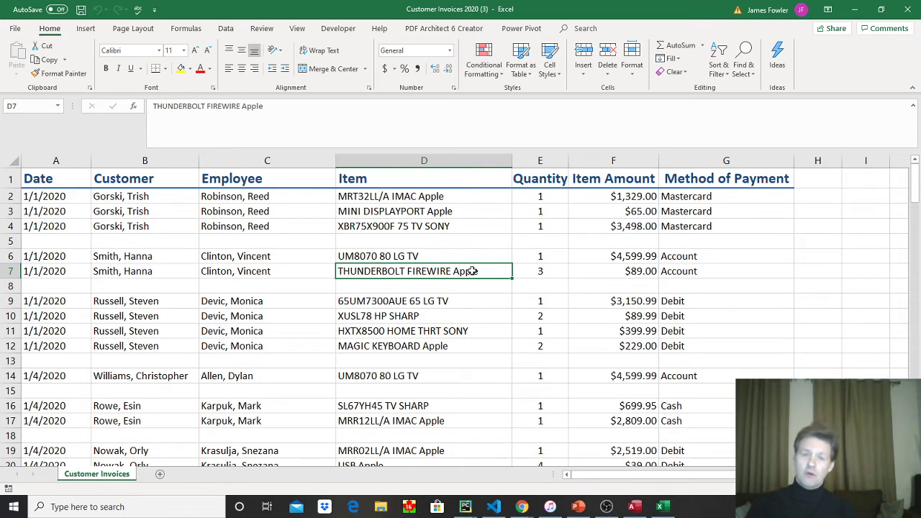
left_click(518, 275)
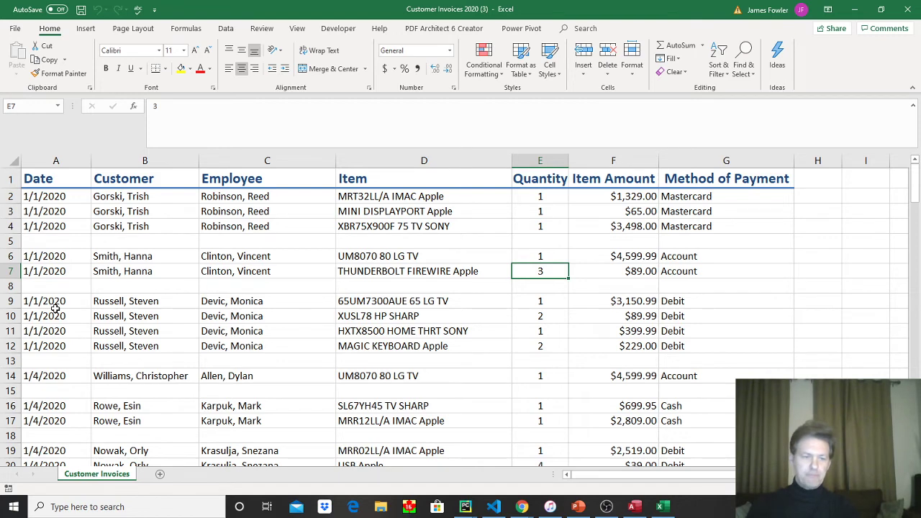
left_click_drag(61, 303, 216, 343)
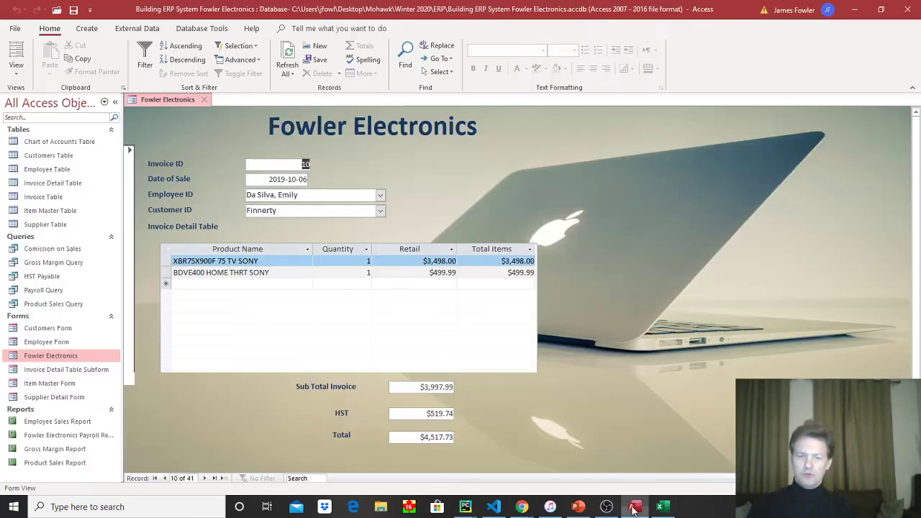
Return to Access and page forward to the last invoice, record 41 of 41.
left_click(634, 507)
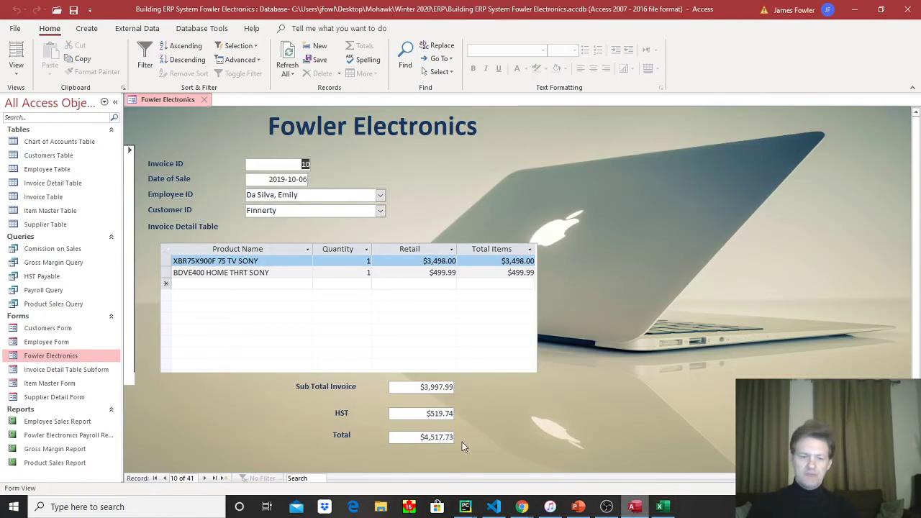
left_click(204, 479)
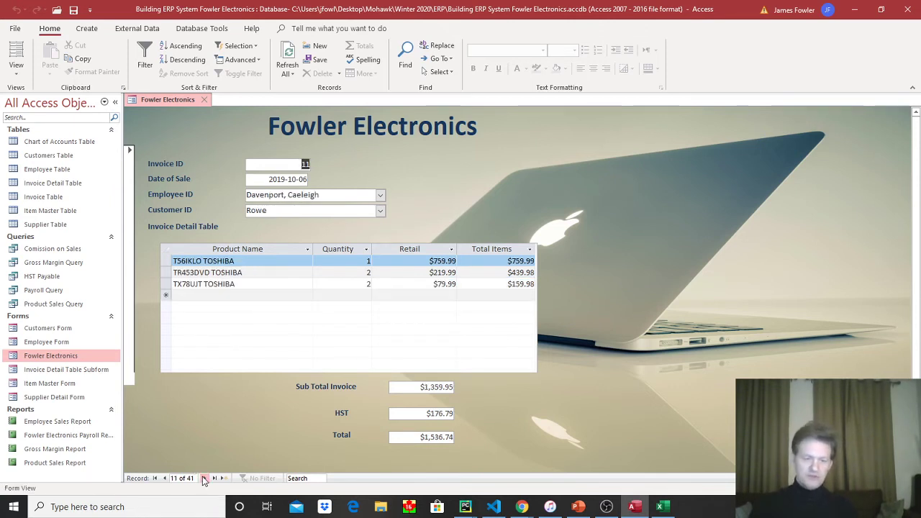
left_click(205, 479)
left_click(204, 479)
left_click(204, 478)
left_click(204, 478)
left_click(205, 479)
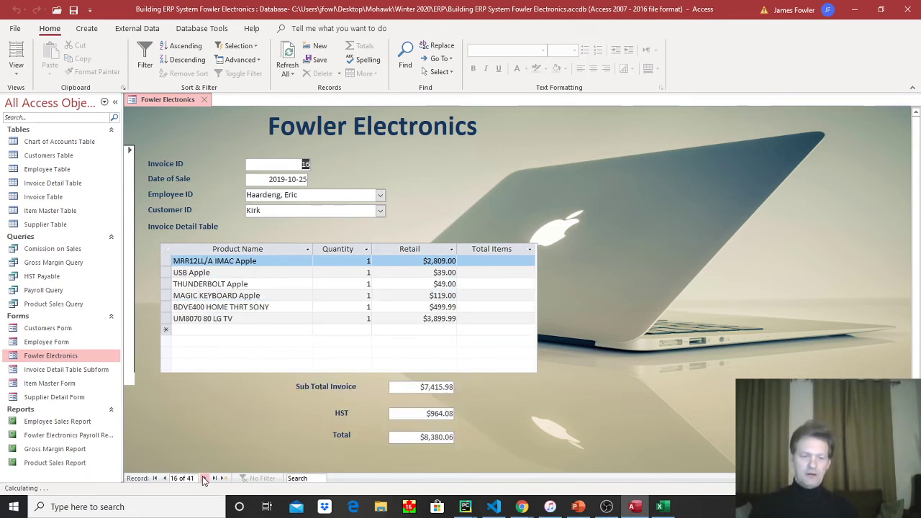
left_click(204, 479)
left_click(204, 478)
left_click(204, 478)
left_click(204, 478)
left_click(204, 479)
left_click(204, 478)
left_click(204, 478)
left_click(205, 479)
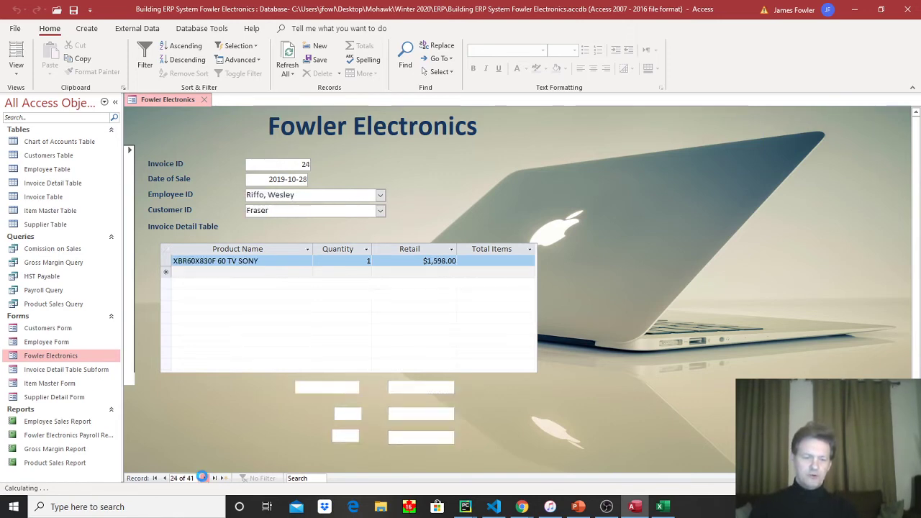
left_click(204, 479)
left_click(204, 479)
left_click(205, 479)
left_click(205, 478)
left_click(204, 478)
left_click(204, 479)
left_click(204, 479)
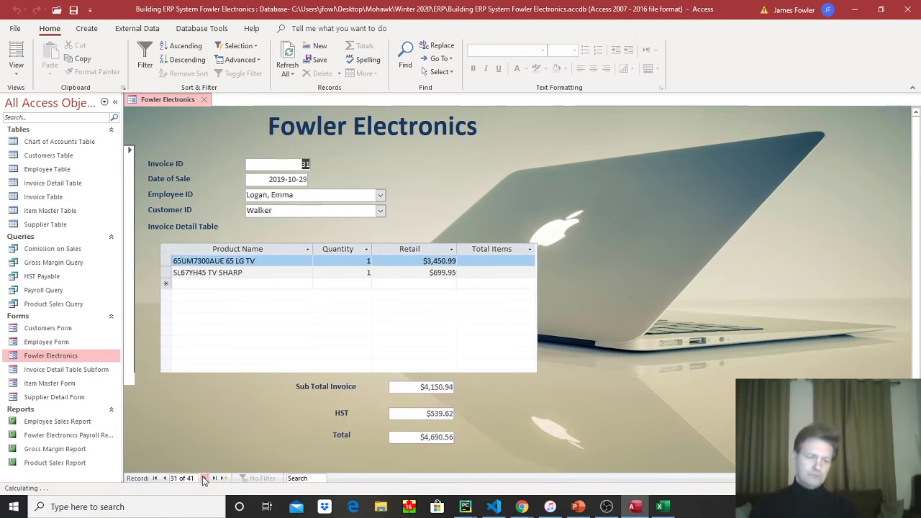
left_click(205, 478)
left_click(204, 479)
left_click(204, 479)
left_click(204, 479)
left_click(205, 479)
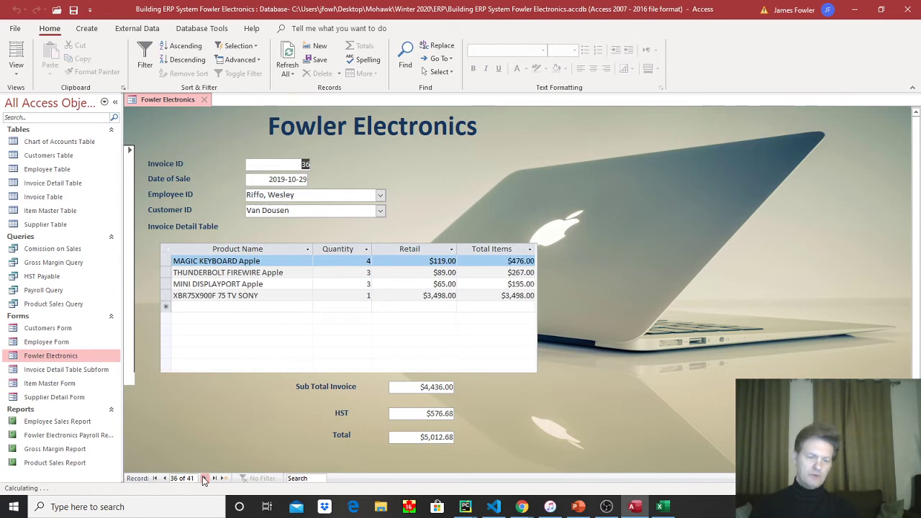
left_click(204, 478)
left_click(205, 479)
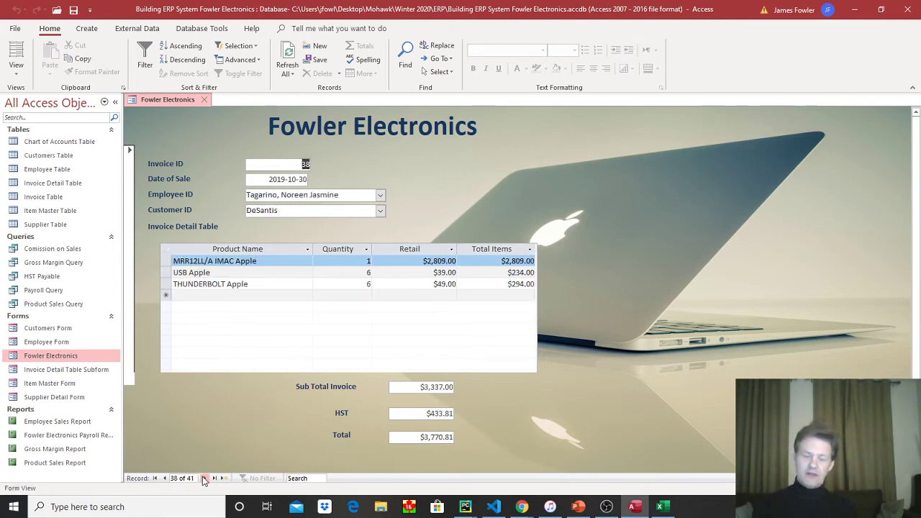
left_click(205, 479)
left_click(205, 479)
left_click(204, 478)
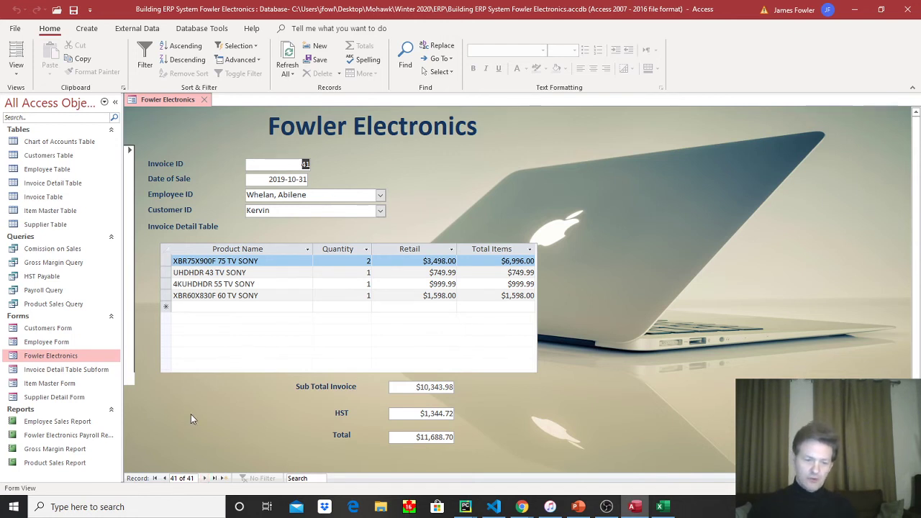
Start blank invoice record 42, dismiss the Date of Sale calendar unset, and return to Excel.
left_click(204, 479)
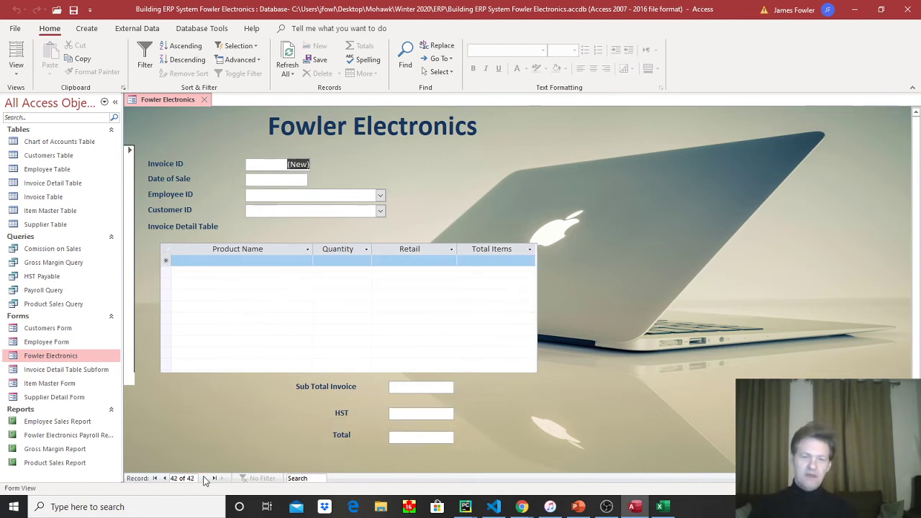
key("Tab")
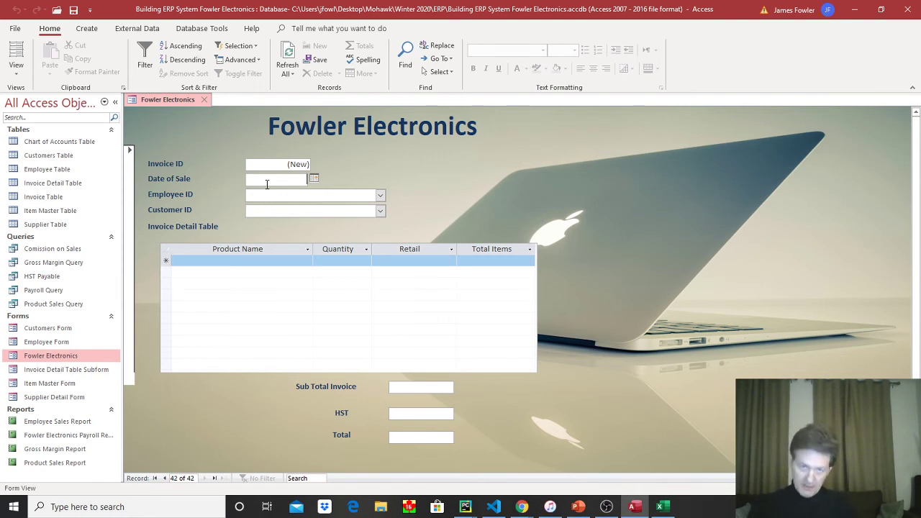
left_click(317, 180)
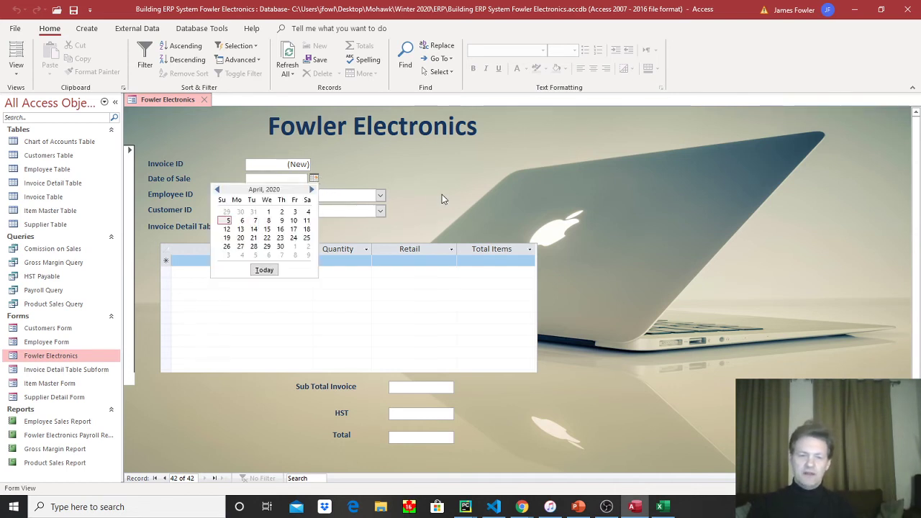
left_click(523, 241)
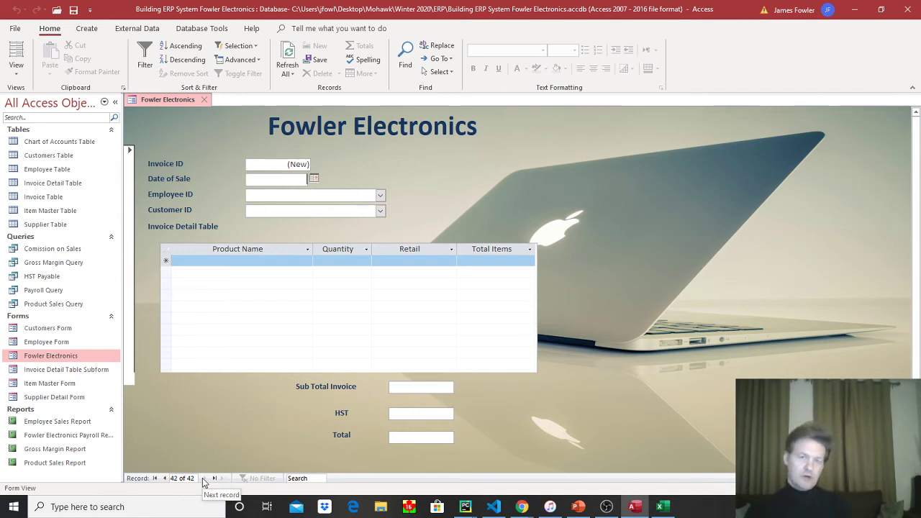
left_click(663, 507)
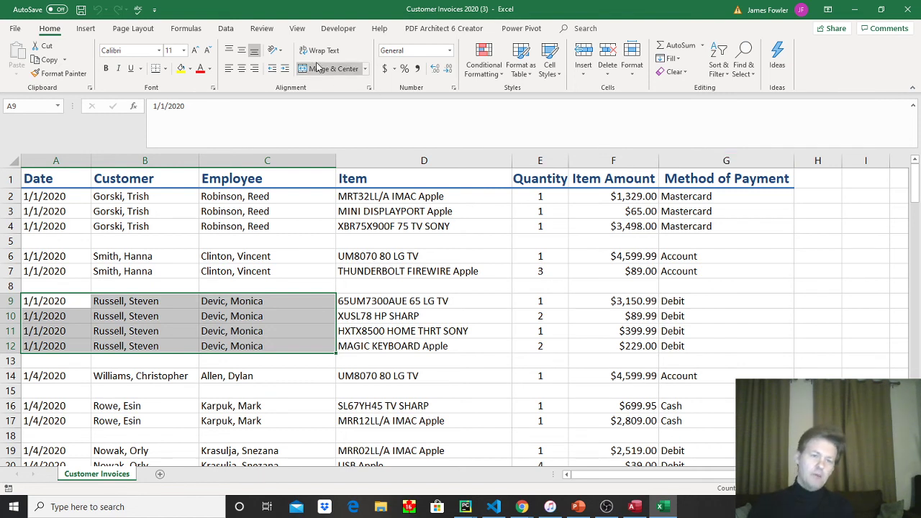
left_click(267, 196)
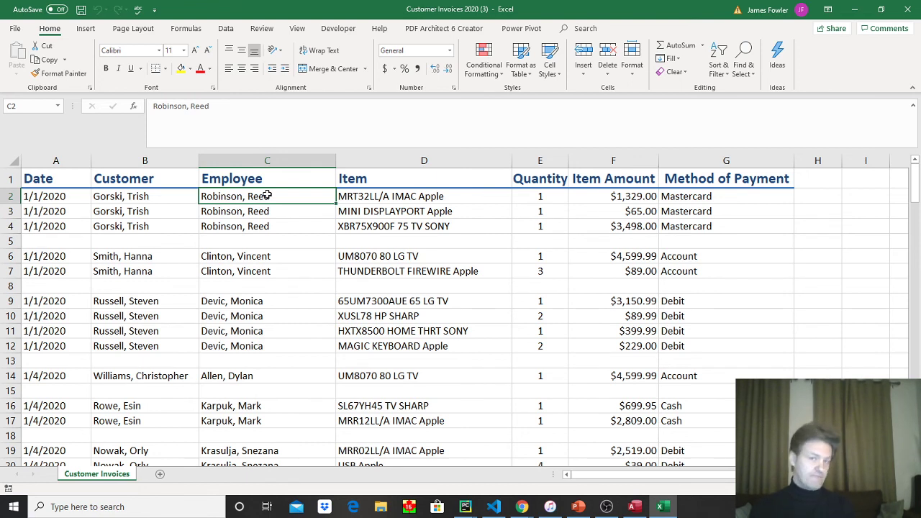